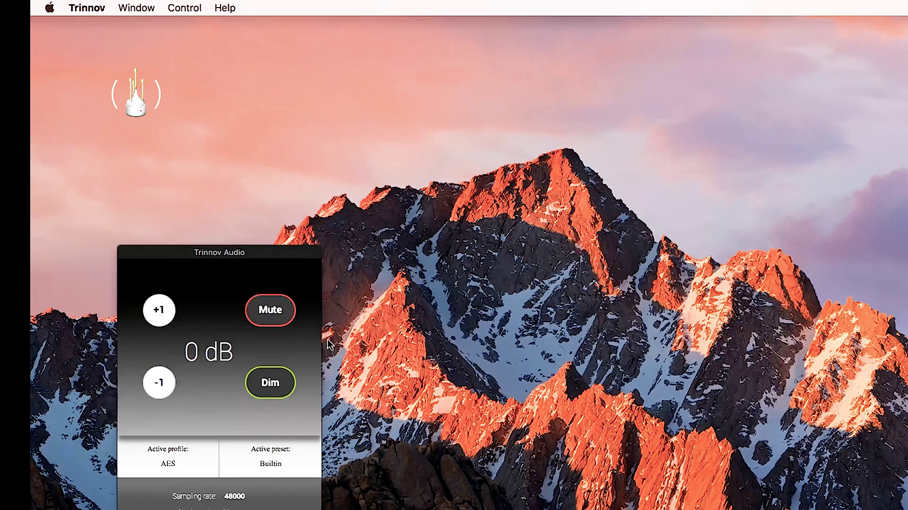
Move the Trinnov Audio panel fully into view and open the processor's remote Optimizer screen in Screen Sharing
drag(282, 252, 363, 162)
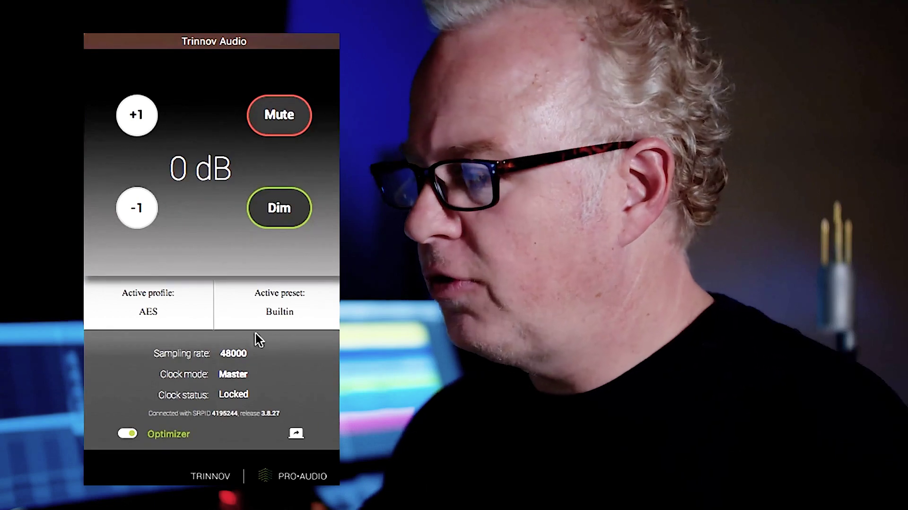
click(296, 433)
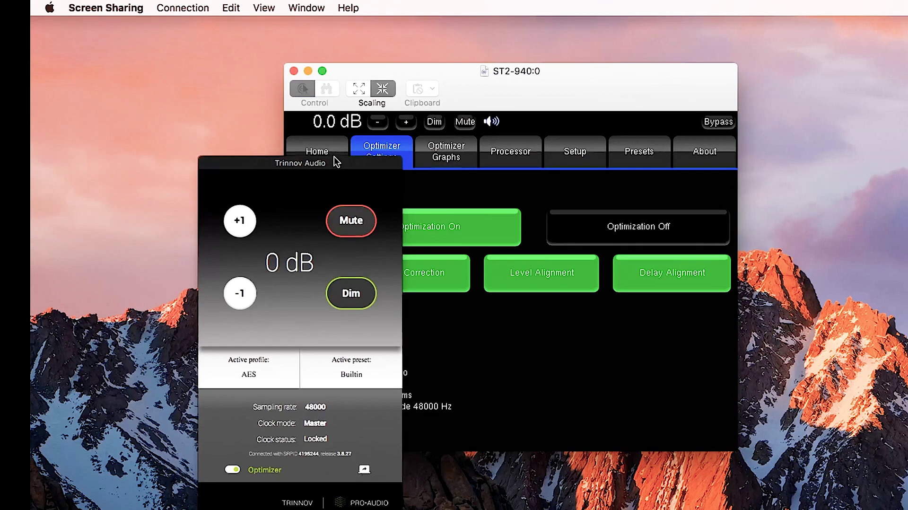
Move the Trinnov Audio panel aside and show the ST2 Pro Home page with level 0.0 dB and L/R speakers
drag(336, 162, 187, 98)
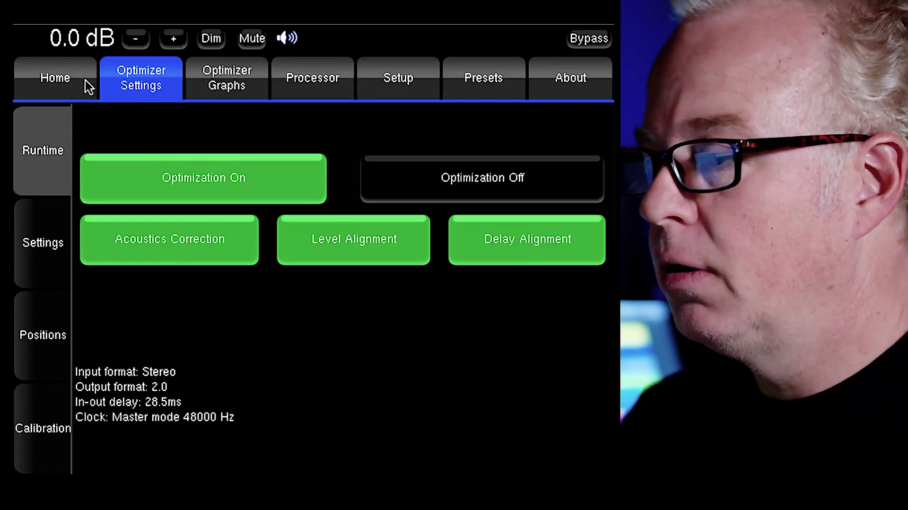
click(37, 84)
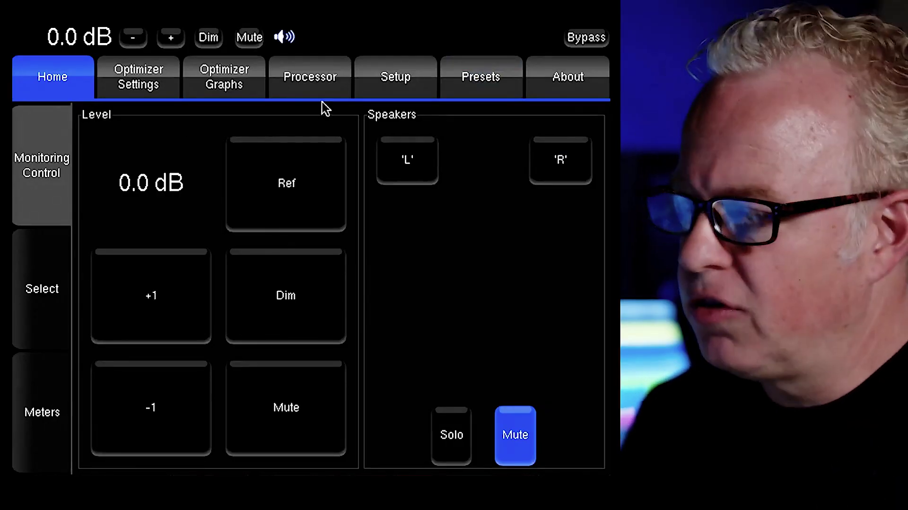
Show the Presets page listing the Builtin preset, two dated presets and empty slots 3–9
click(485, 85)
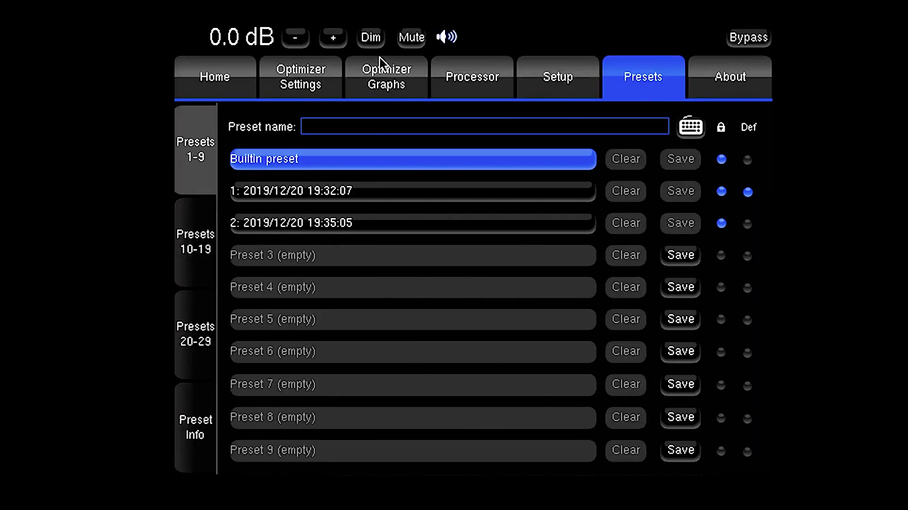
Open Optimizer Settings > Calibration, showing measurement 1: Control Room 1, not yet calibrated
click(297, 86)
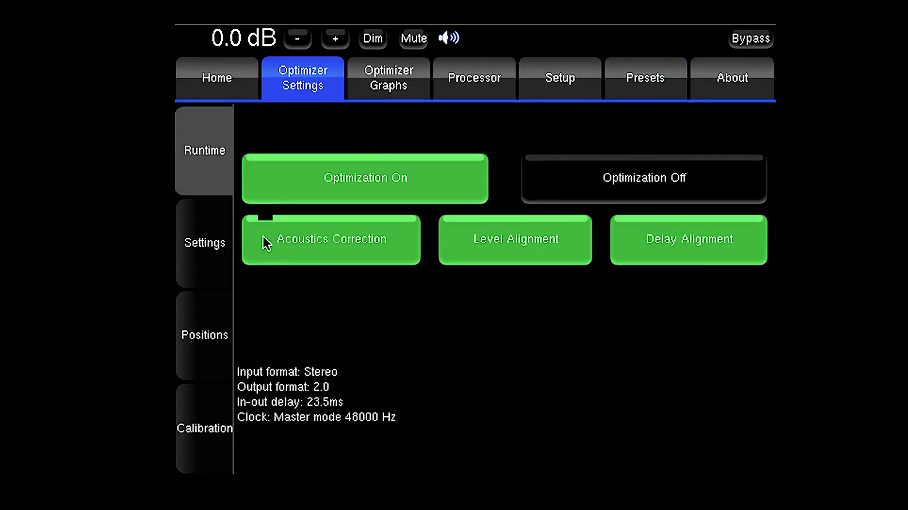
click(205, 431)
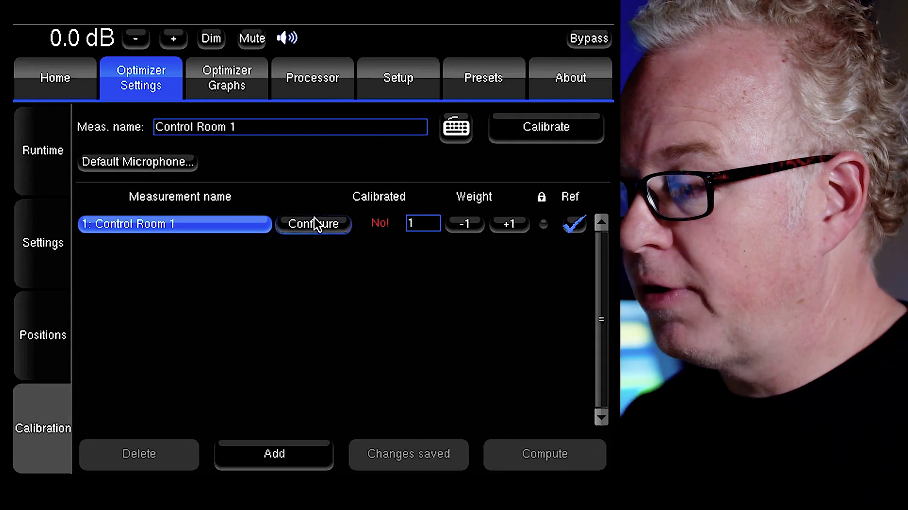
Open the point configuration for measurement 1: Control Room 1, which brings up the USB Key detected screen
click(314, 222)
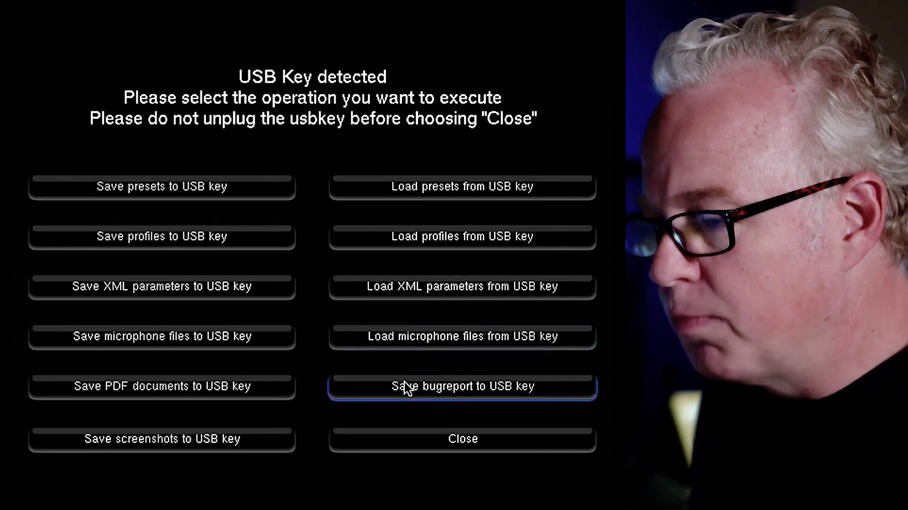
Load microphone files from the USB key's Microphone_Files folder, giving point 1 mic v9-1359
click(469, 340)
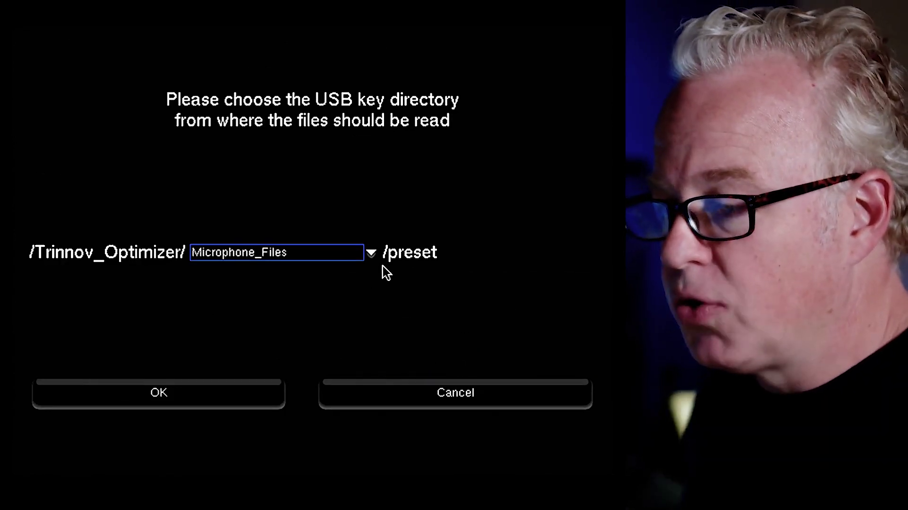
click(371, 256)
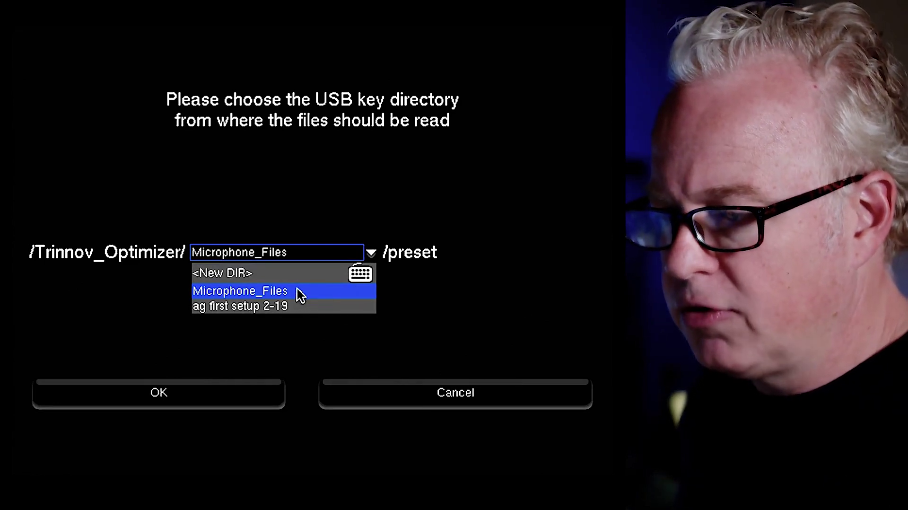
click(297, 290)
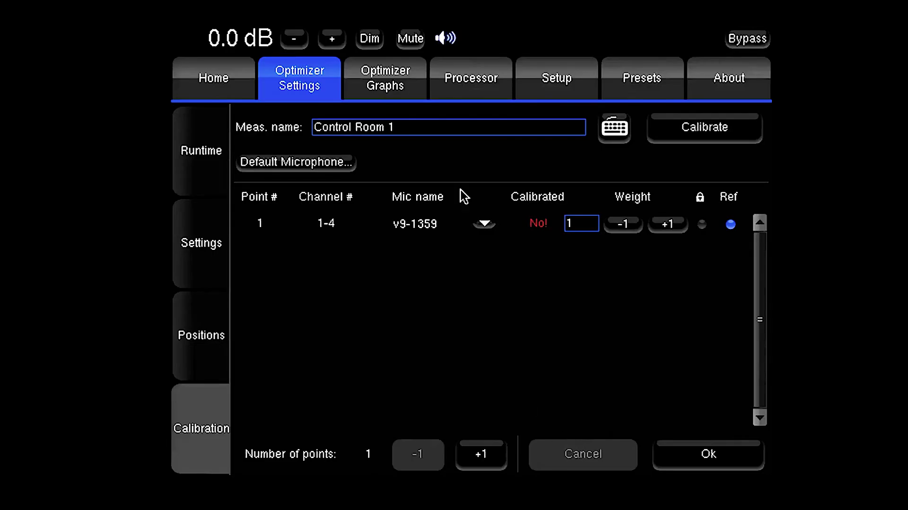
Pick microphone pt 1 : v9-1359 for point 1 and confirm the point settings
click(484, 225)
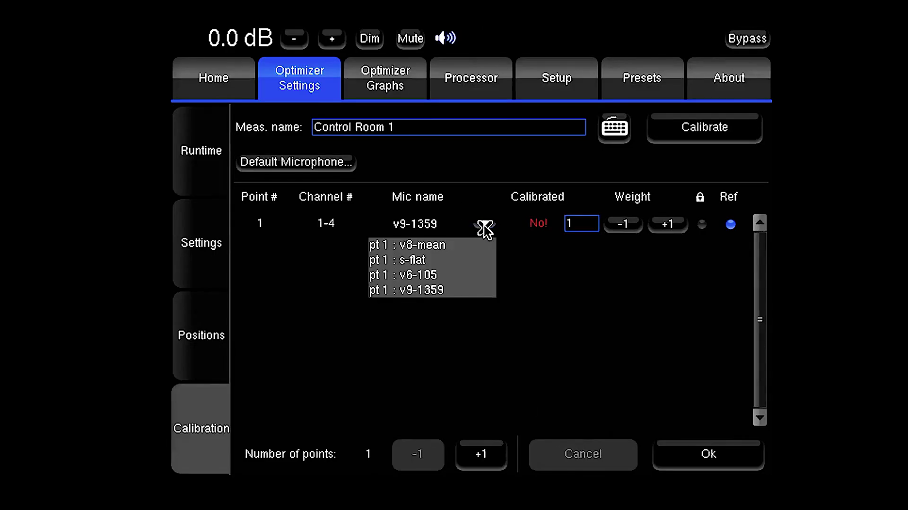
click(428, 290)
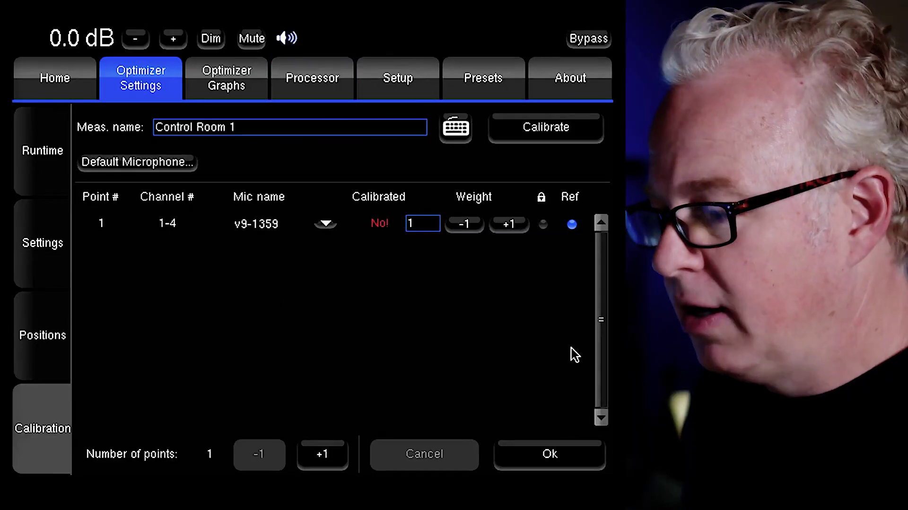
click(550, 455)
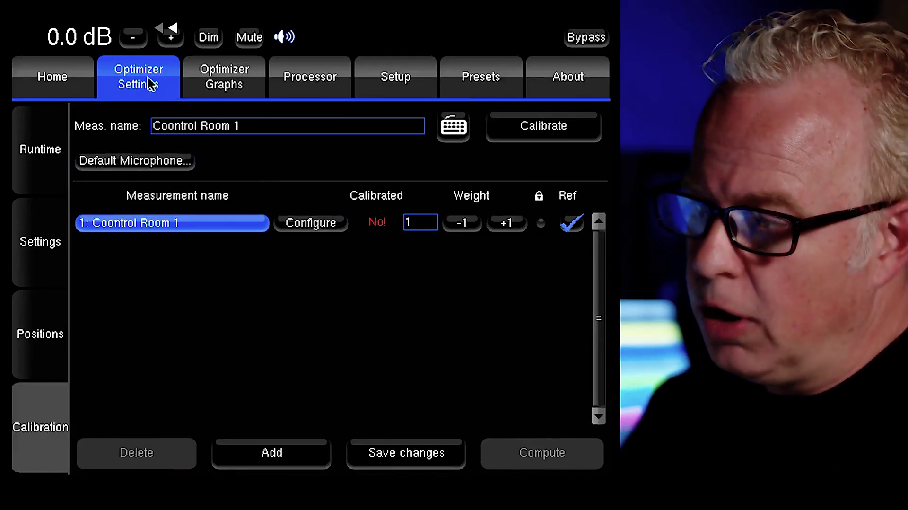
Step the output level down to -30 dB, then raise it back into the -20s dB
click(133, 38)
click(133, 38)
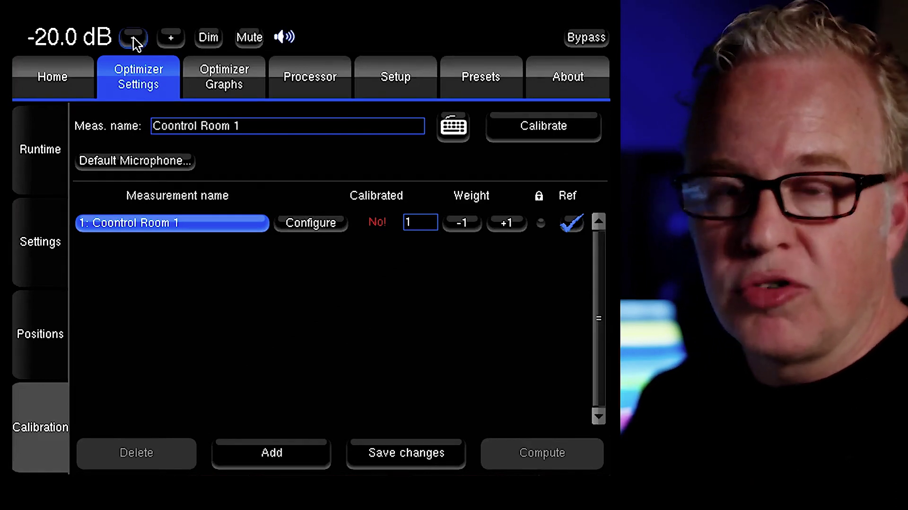
click(133, 38)
click(134, 38)
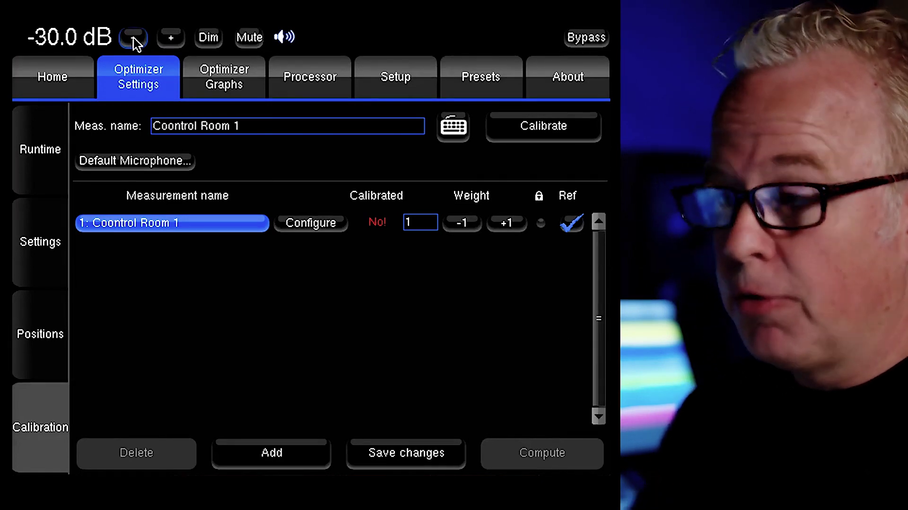
drag(173, 38, 173, 37)
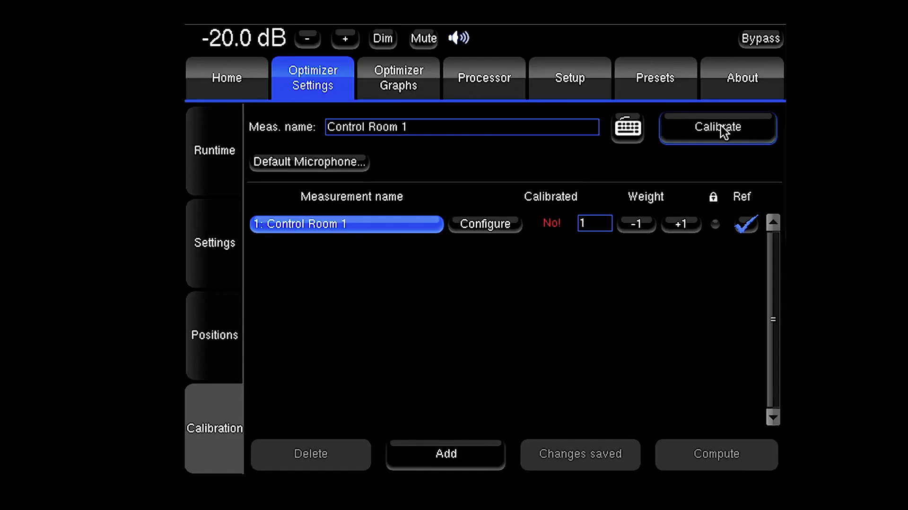
Start the Control Room 1 calibration, bringing up the Starting calibration prompt
click(721, 126)
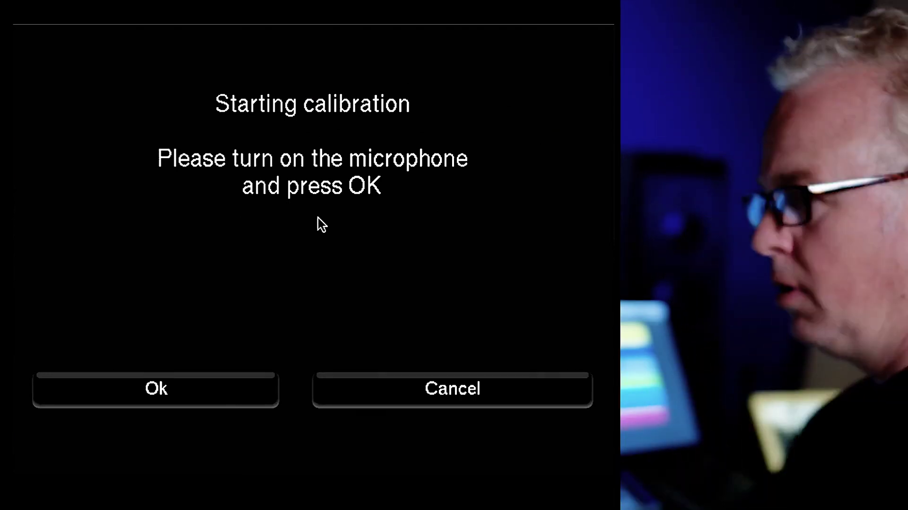
Confirm the microphone is on, run the calibration, and dismiss the Calibration finished notice
click(183, 380)
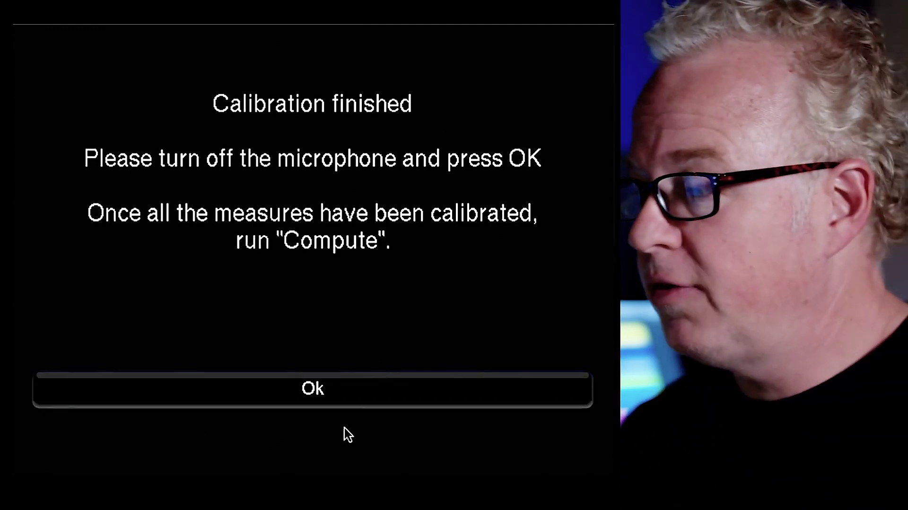
click(367, 386)
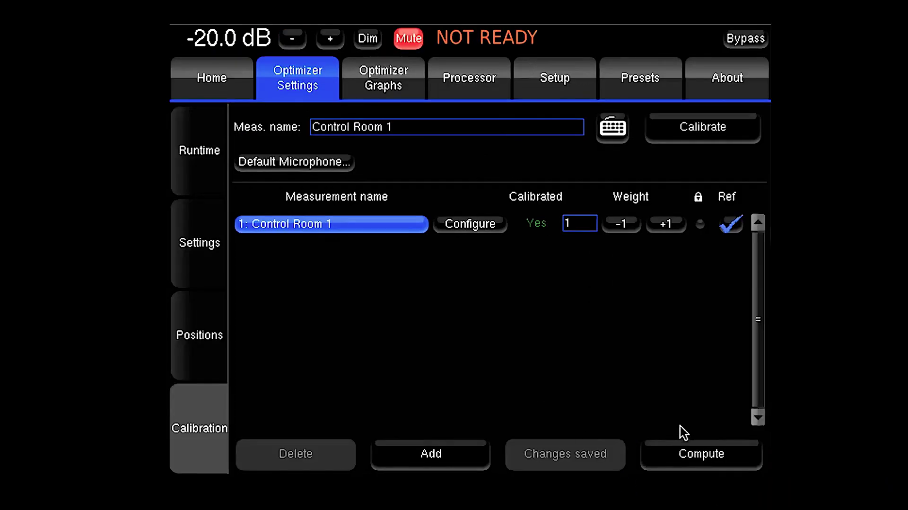
Compute the room correction from the Control Room 1 measurement and acknowledge the completion notice
click(539, 452)
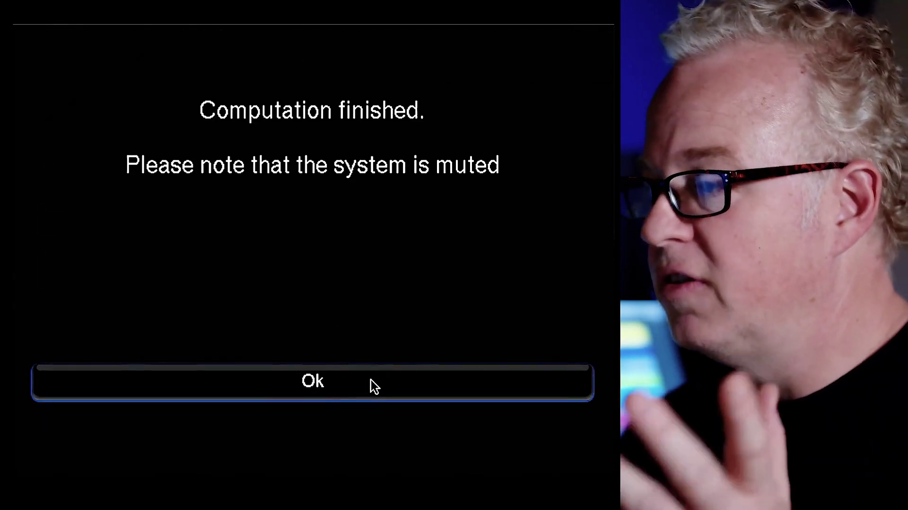
click(371, 379)
Unmute the output and raise the monitoring level from -20.0 dB to 0.0 dB, correcting the 1.0 dB overshoot
click(249, 36)
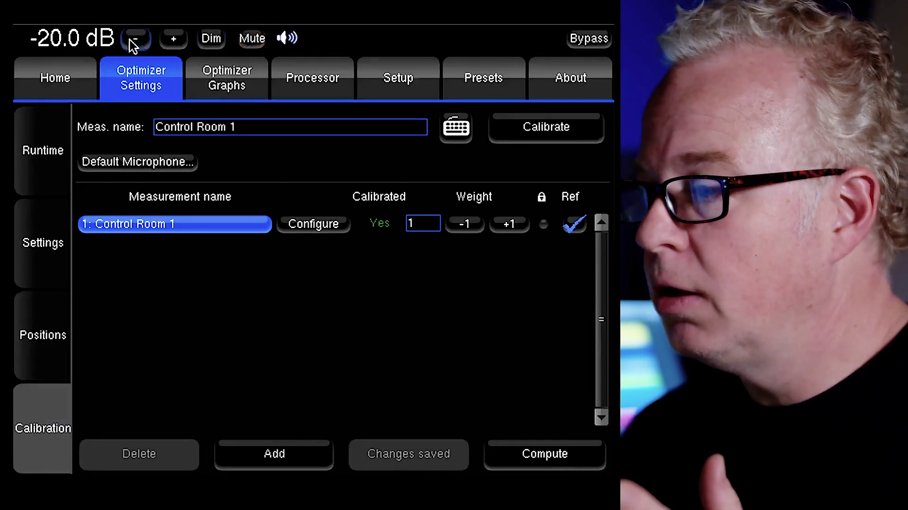
click(174, 39)
click(174, 39)
click(174, 40)
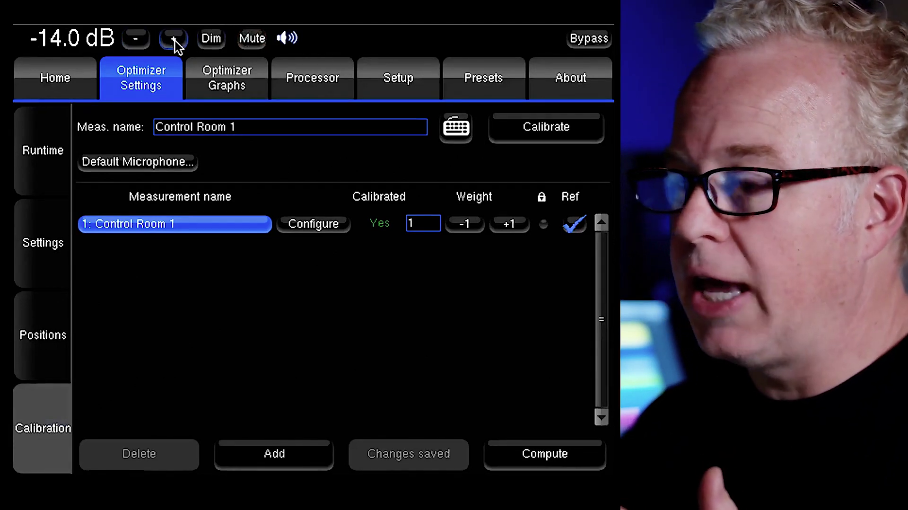
click(174, 40)
click(174, 40)
click(174, 40)
click(174, 40)
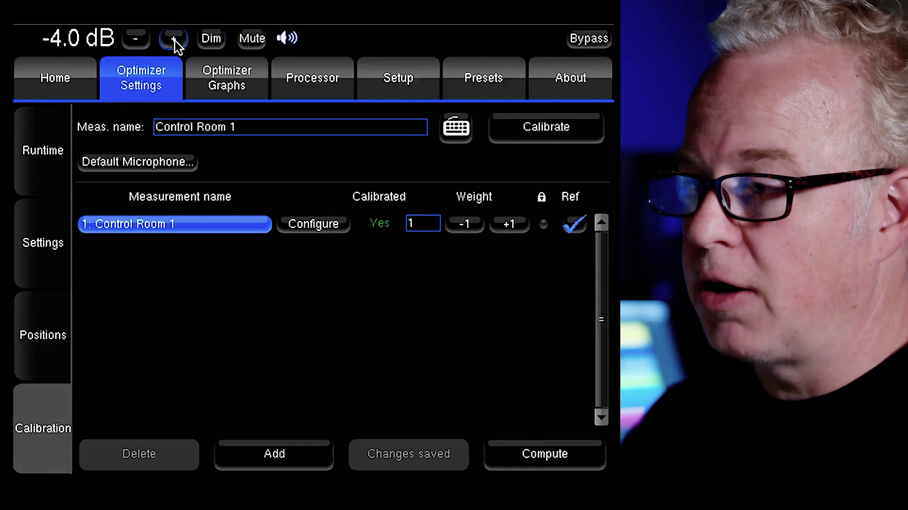
click(174, 39)
click(174, 40)
click(175, 40)
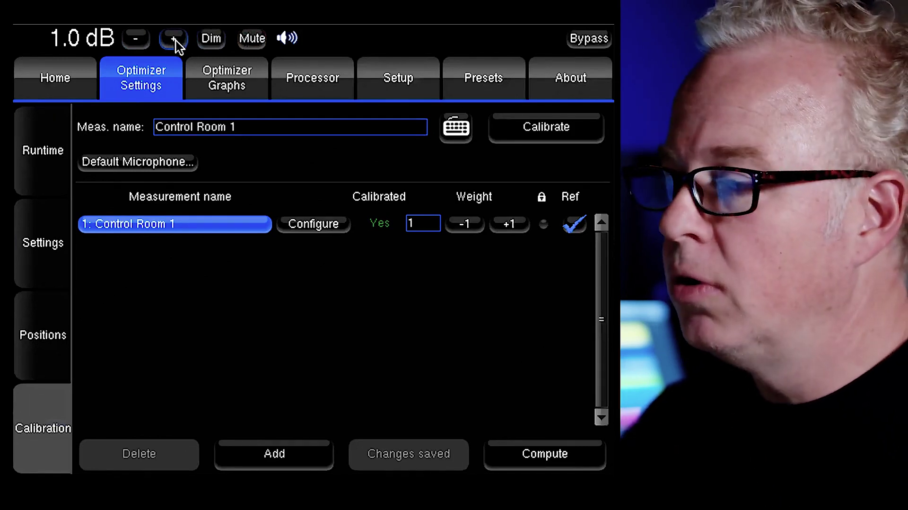
click(128, 41)
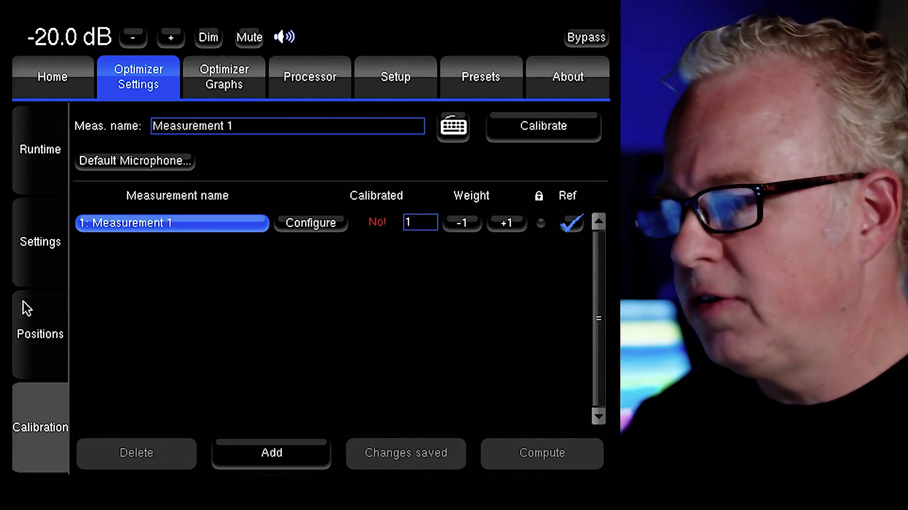
On the Runtime page, switch room optimization off to compare, then back on
click(37, 160)
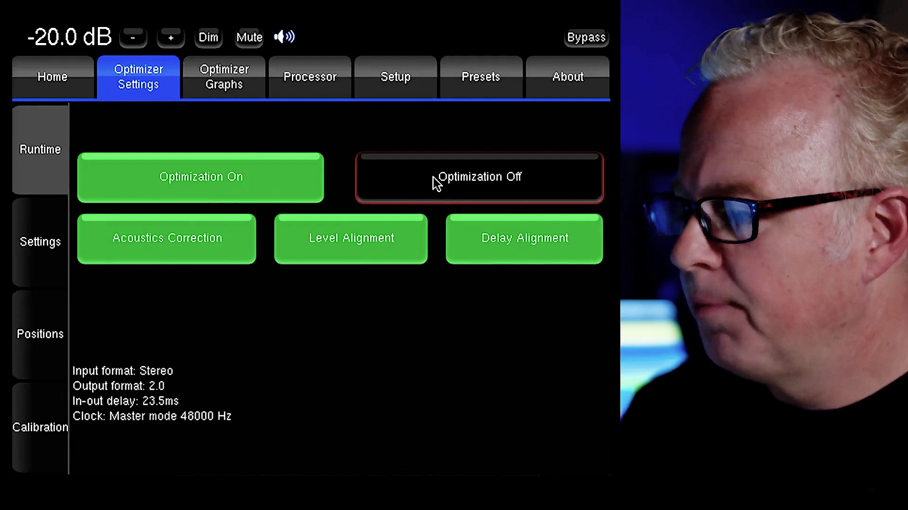
click(421, 176)
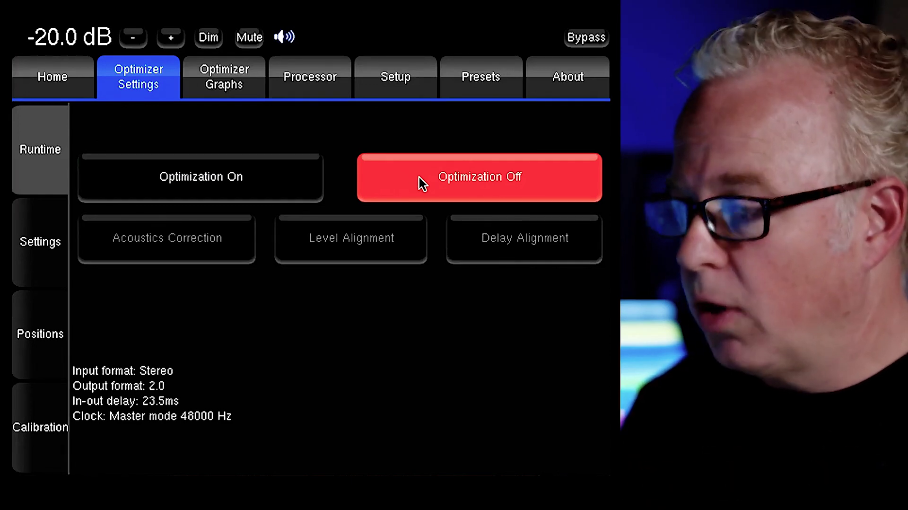
click(226, 186)
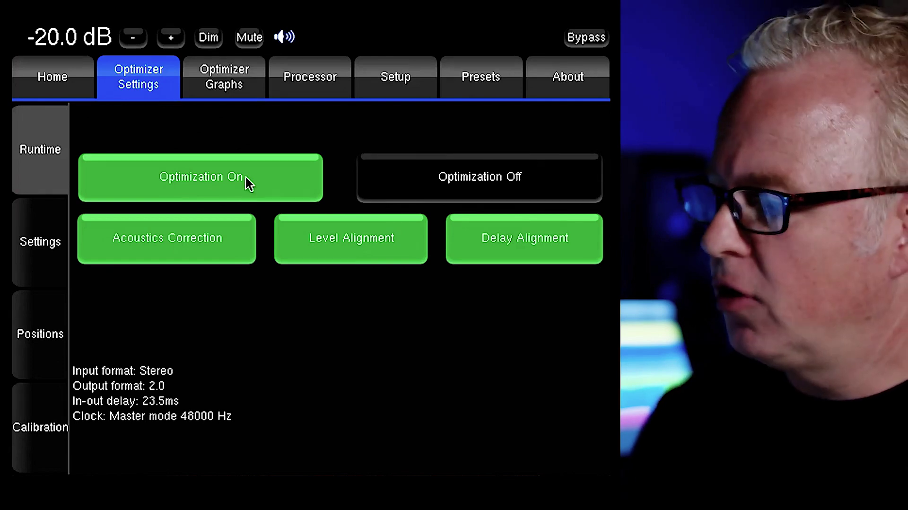
Name the preset 'Control Room 1' and save it into empty preset slot 3
click(490, 82)
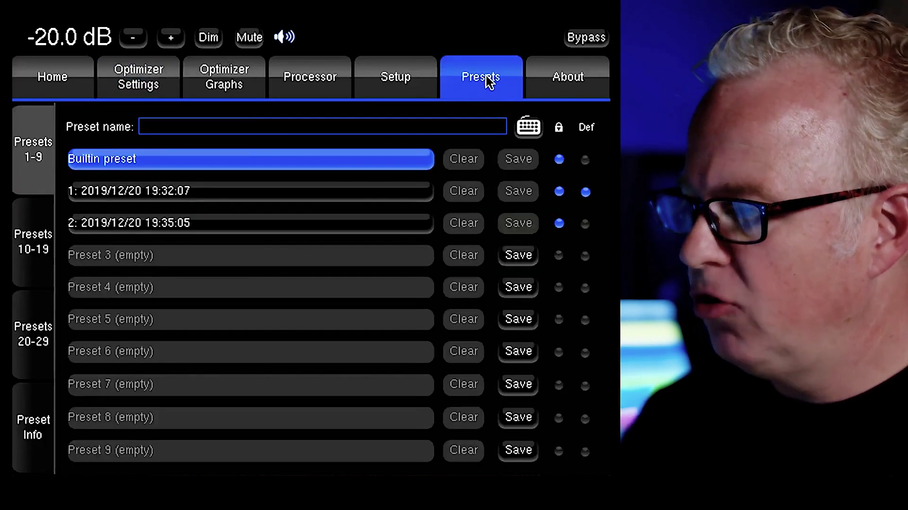
click(193, 125)
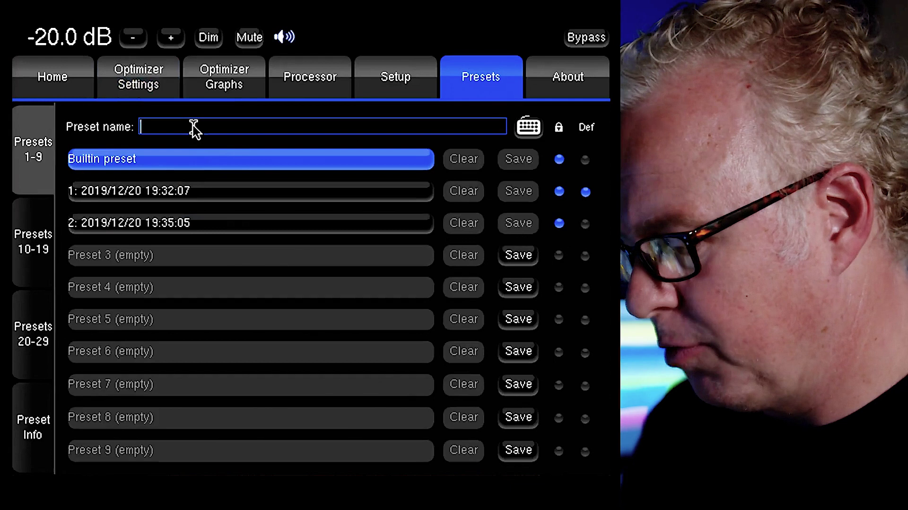
text(Control )
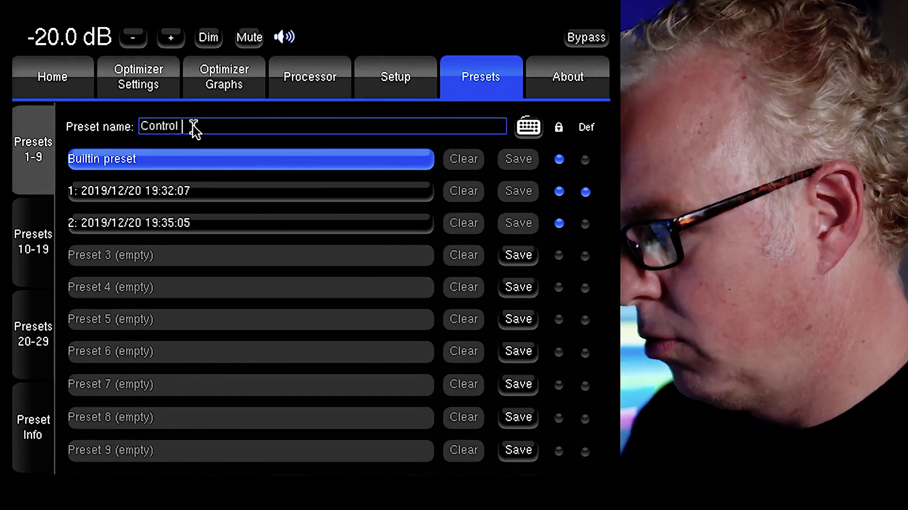
text(Room)
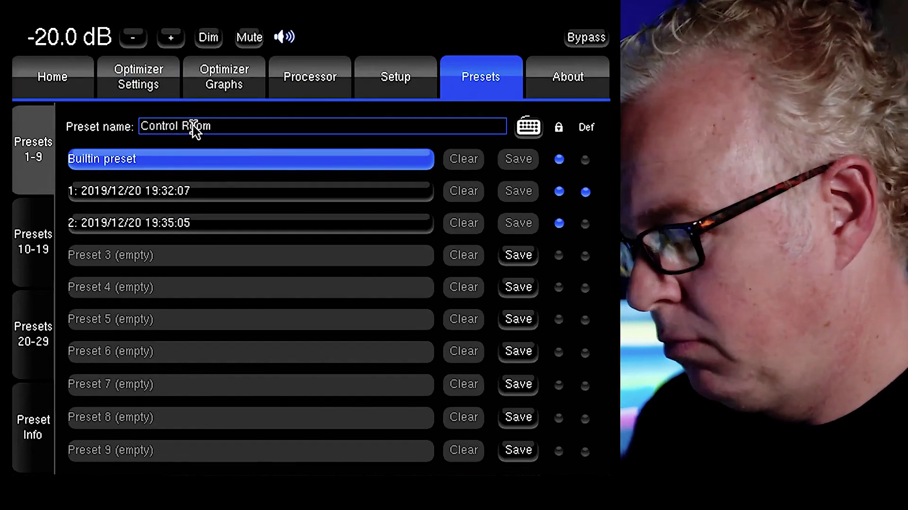
text( 1)
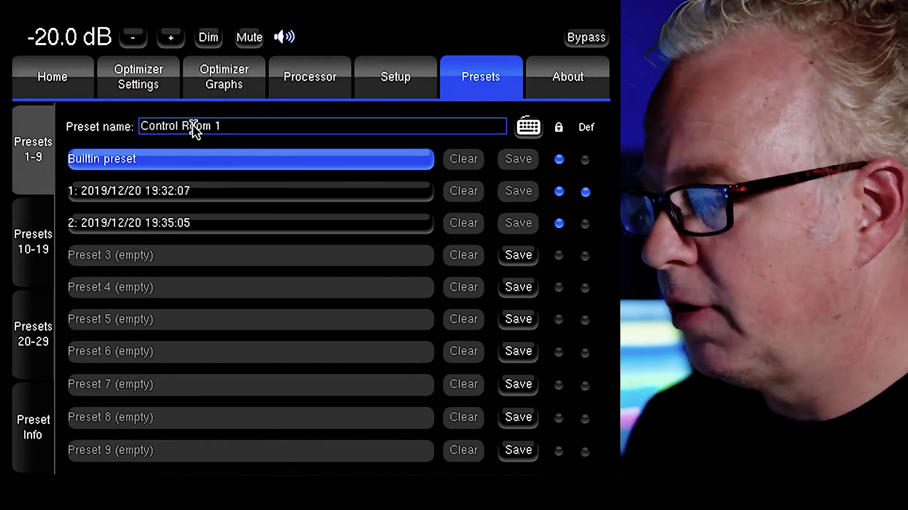
click(520, 258)
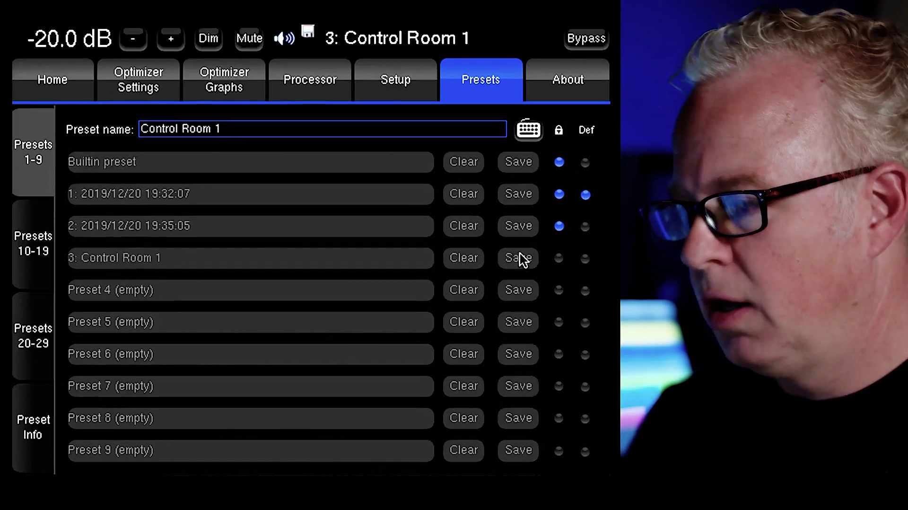